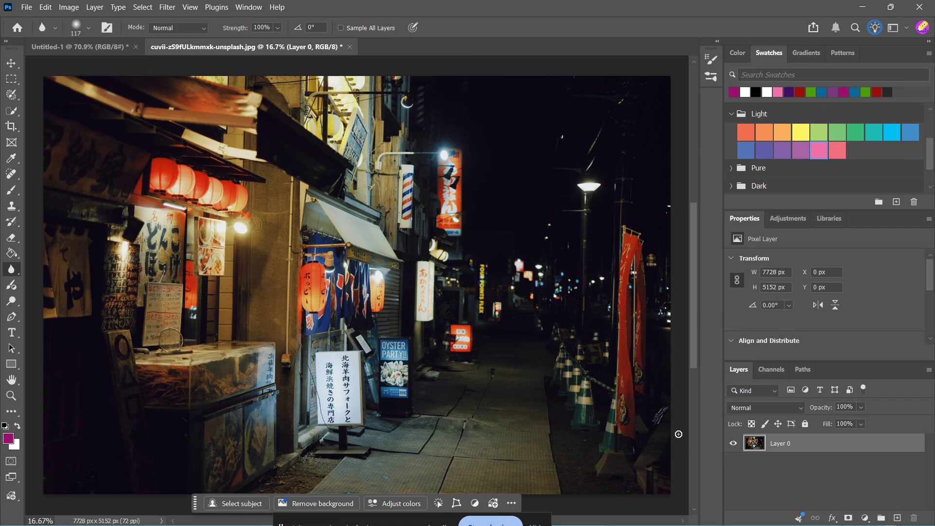
# - Choose the Blur Tool from the group that also holds the Sharpen and Smudge tools
pyautogui.rightClick(12, 271)
pyautogui.click(12, 271)
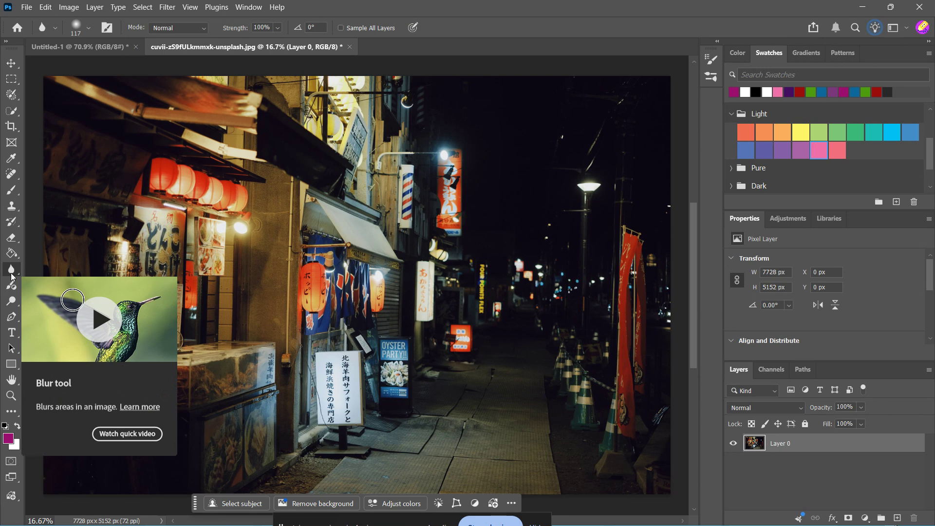
pyautogui.rightClick(11, 272)
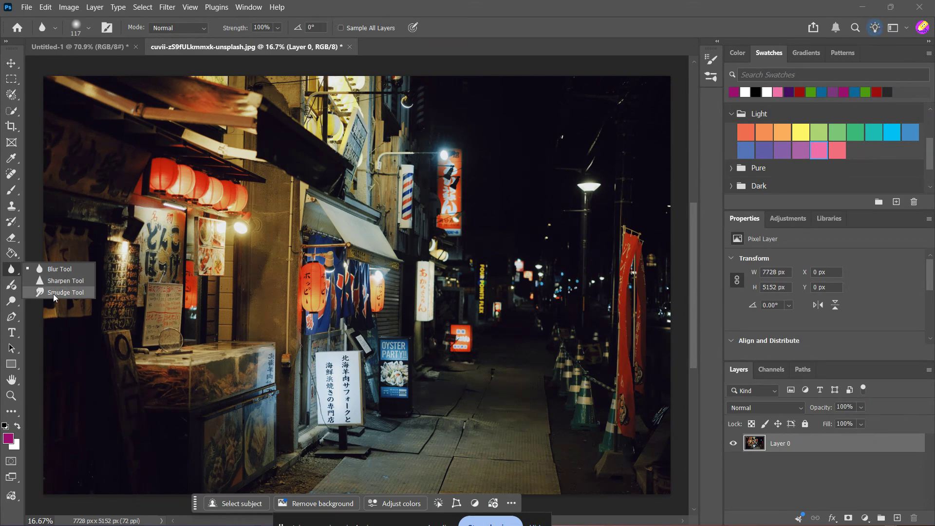
pyautogui.click(64, 270)
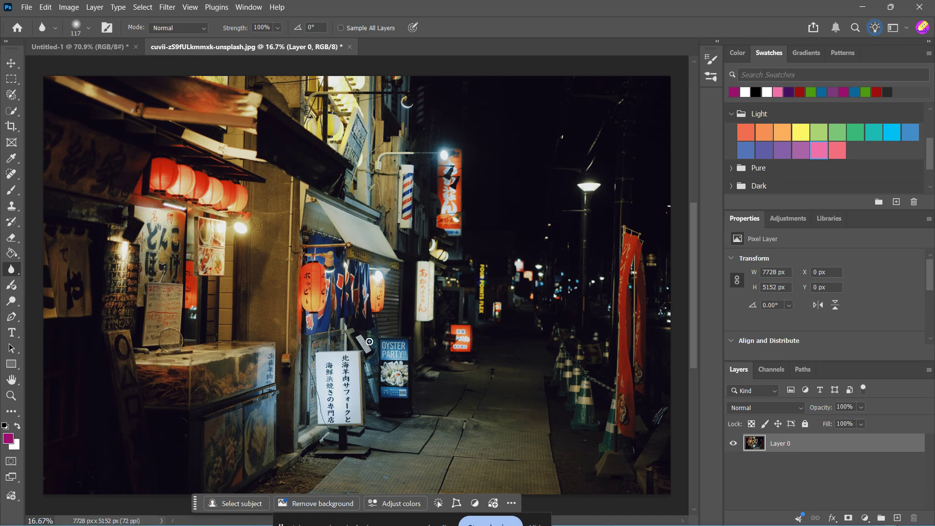
# - Set the blur brush to 338 px with 0% hardness and a strength of 46%
pyautogui.press(']')
pyautogui.press(']')
pyautogui.press(']')
pyautogui.press(']')
pyautogui.click(89, 29)
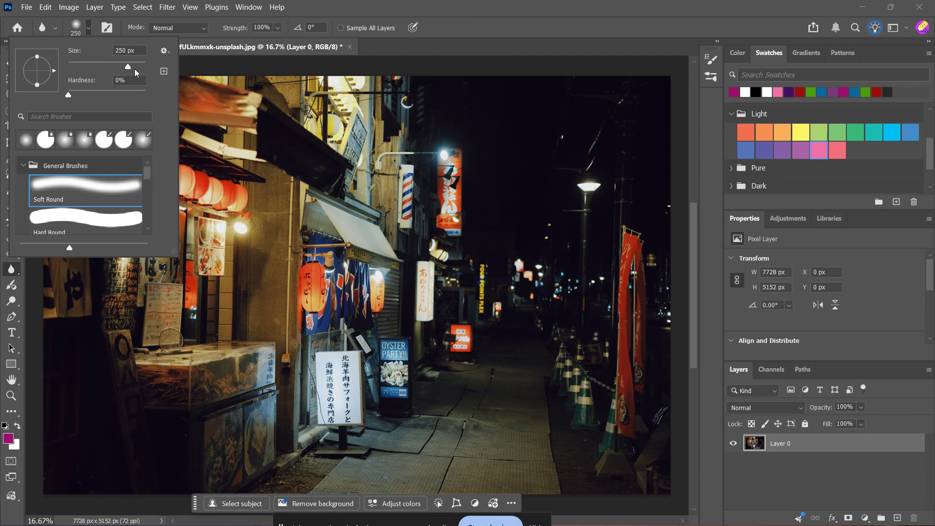
pyautogui.moveTo(130, 67); pyautogui.dragTo(131, 67)
pyautogui.click(67, 95)
pyautogui.click(91, 29)
pyautogui.click(276, 30)
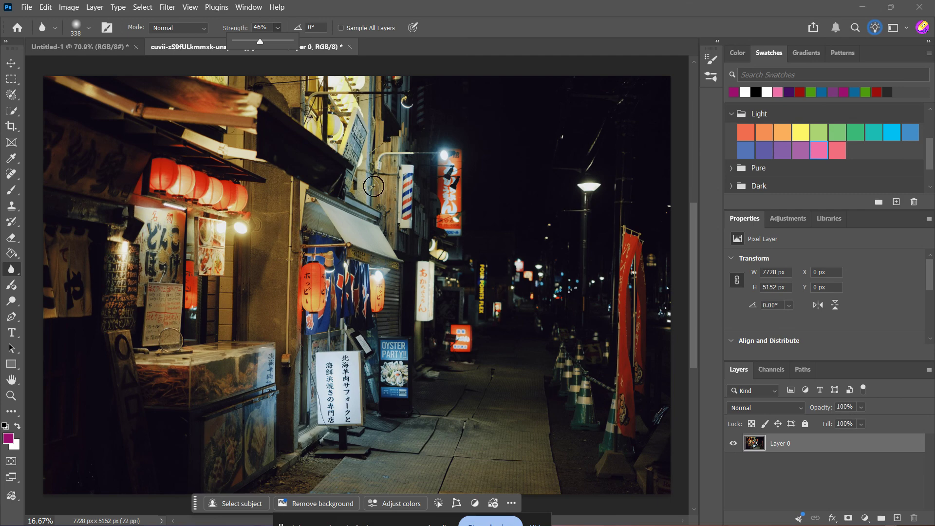
pyautogui.click(275, 28)
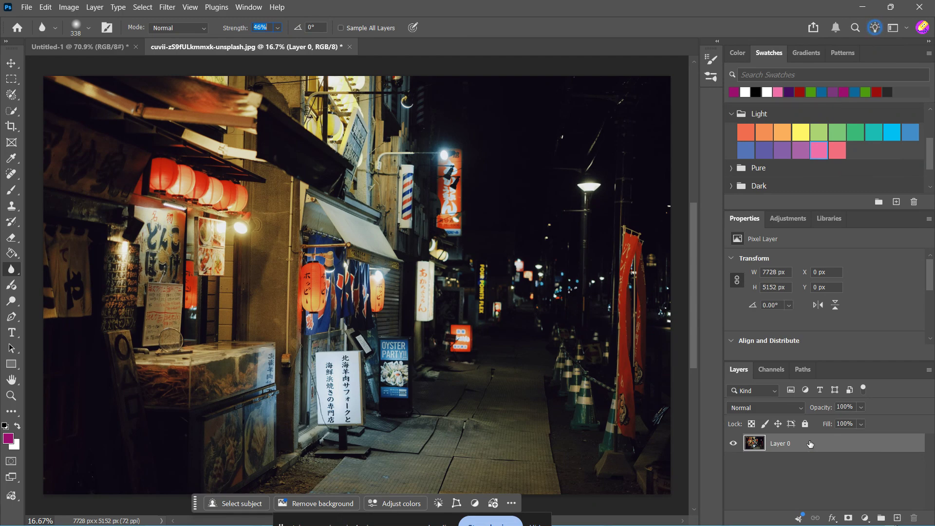
# - Create a new layer named bluredit and enable Sample All Layers for the Blur Tool
pyautogui.hotkey('ctrl', 'shift', 'n')
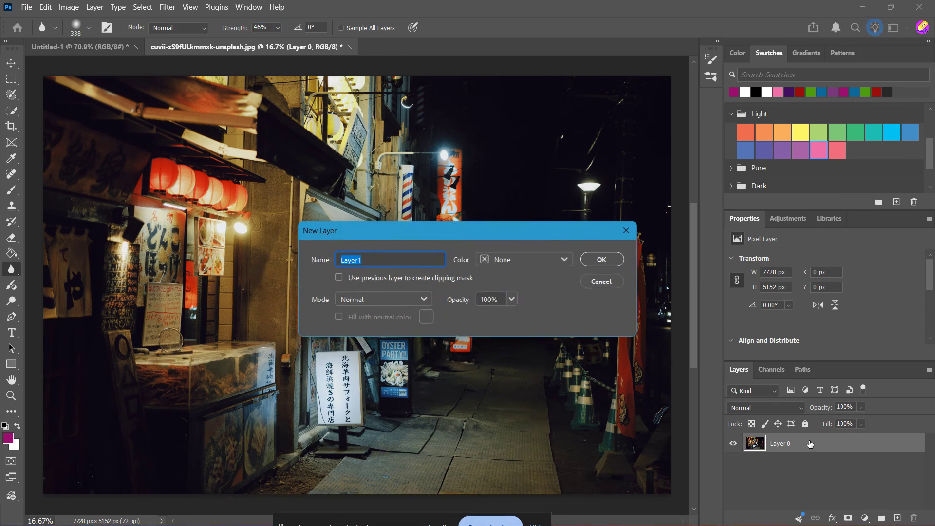
pyautogui.write('bluredit')
pyautogui.click(607, 261)
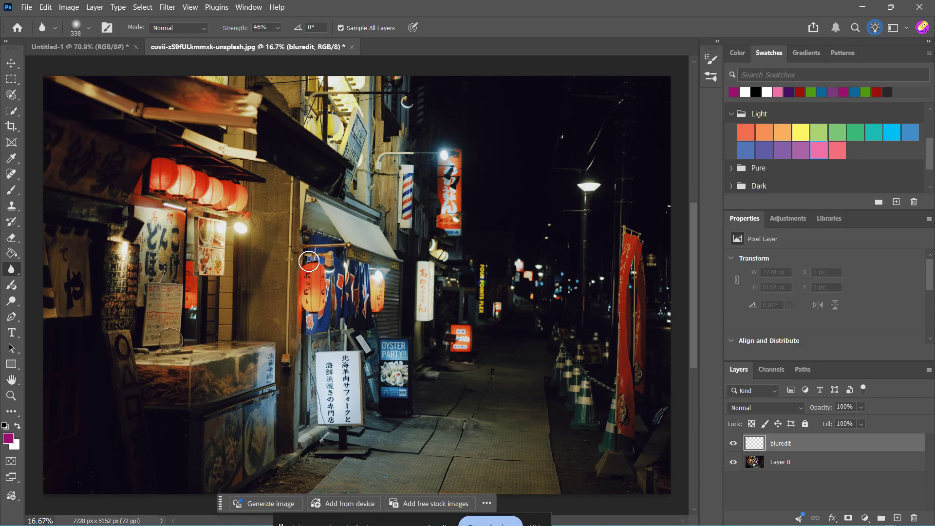
# - Blur the red lantern, the blue shop curtain and the white standing sign on the bluredit layer at 46% strength
pyautogui.moveTo(309, 261)
pyautogui.mouseDown()
pyautogui.moveTo(317, 312)
pyautogui.moveTo(305, 259)
pyautogui.moveTo(317, 310)
pyautogui.moveTo(317, 257)
pyautogui.moveTo(310, 314)
pyautogui.moveTo(328, 272)
pyautogui.moveTo(336, 302)
pyautogui.mouseUp()
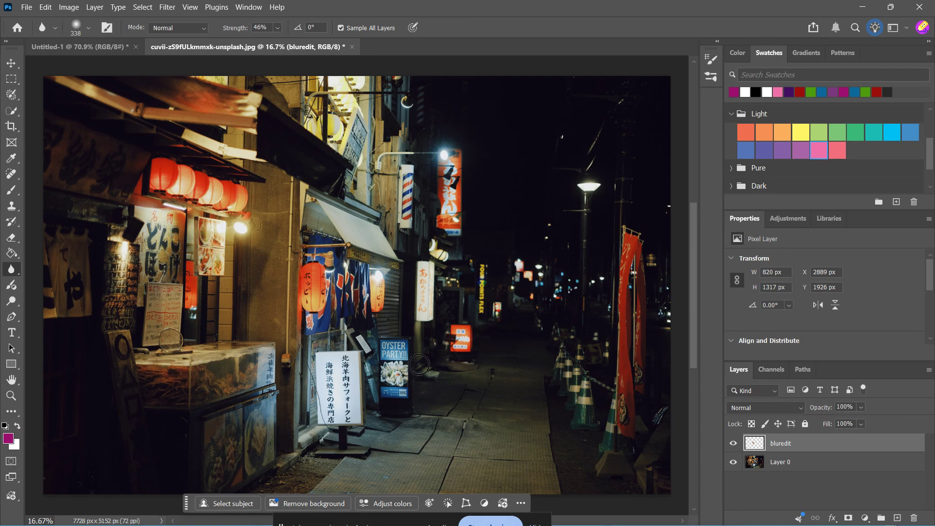
pyautogui.moveTo(419, 364)
pyautogui.mouseDown()
pyautogui.moveTo(399, 401)
pyautogui.moveTo(386, 393)
pyautogui.moveTo(380, 370)
pyautogui.moveTo(391, 345)
pyautogui.moveTo(404, 373)
pyautogui.moveTo(403, 350)
pyautogui.moveTo(408, 363)
pyautogui.moveTo(386, 335)
pyautogui.moveTo(381, 395)
pyautogui.mouseUp()
pyautogui.scroll(2, 367, 407)
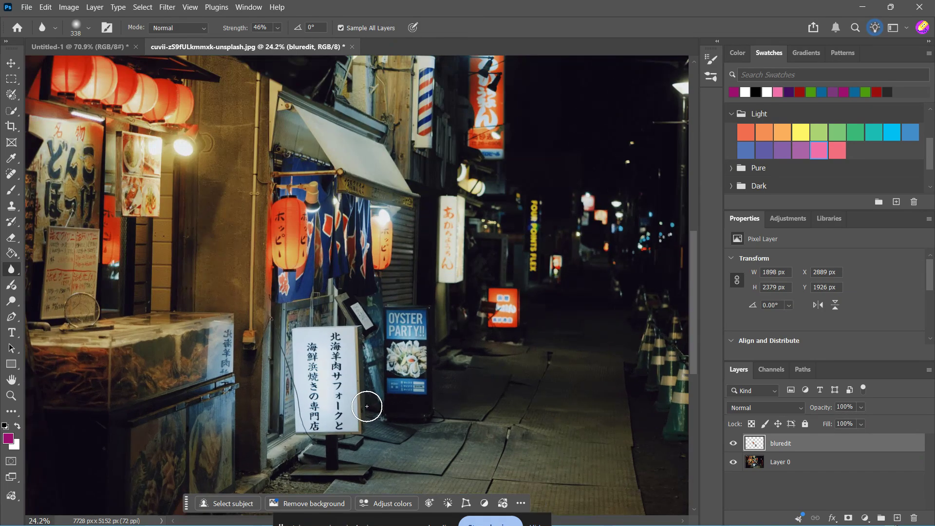
pyautogui.scroll(6, 366, 406)
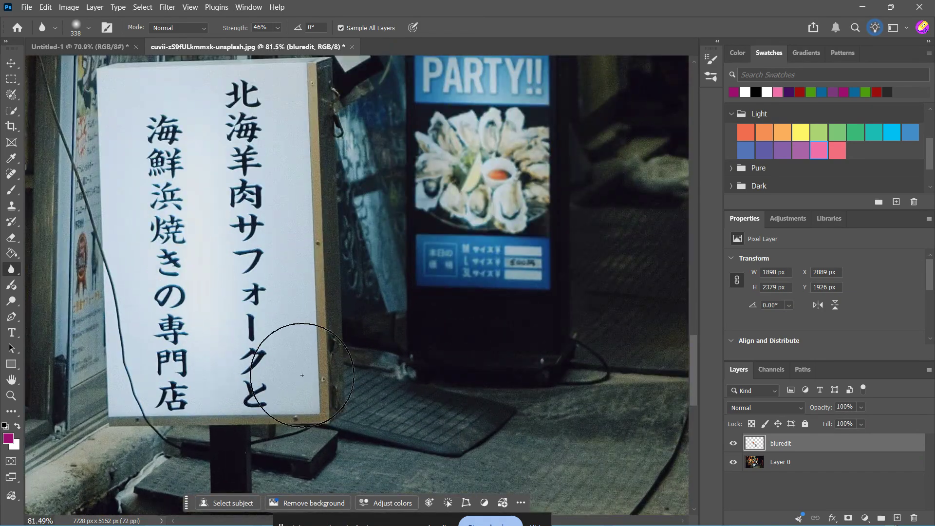
pyautogui.moveTo(302, 375)
pyautogui.mouseDown()
pyautogui.moveTo(153, 384)
pyautogui.moveTo(133, 361)
pyautogui.moveTo(290, 354)
pyautogui.moveTo(288, 331)
pyautogui.moveTo(206, 321)
pyautogui.moveTo(131, 278)
pyautogui.mouseUp()
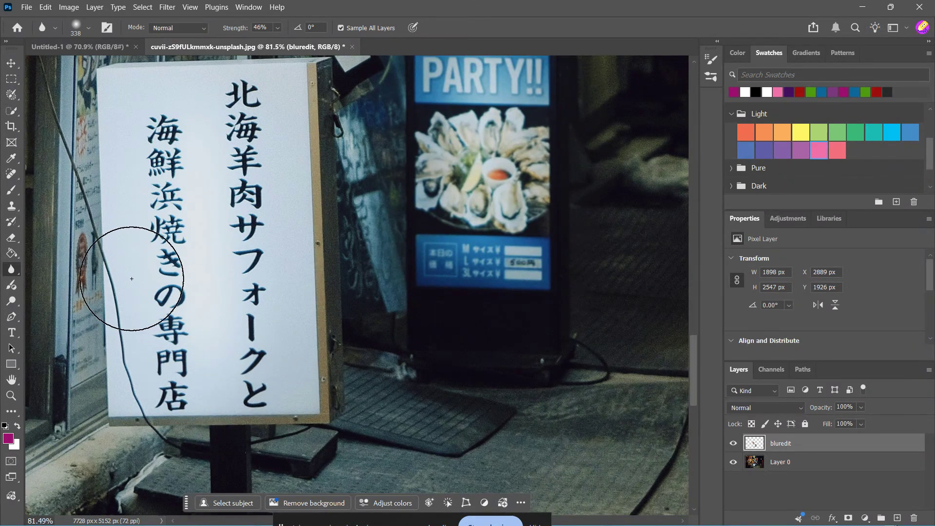
# - Raise the blur strength to 100% and blur the black lettering on the white standing sign
pyautogui.click(279, 28)
pyautogui.moveTo(286, 41); pyautogui.dragTo(364, 51)
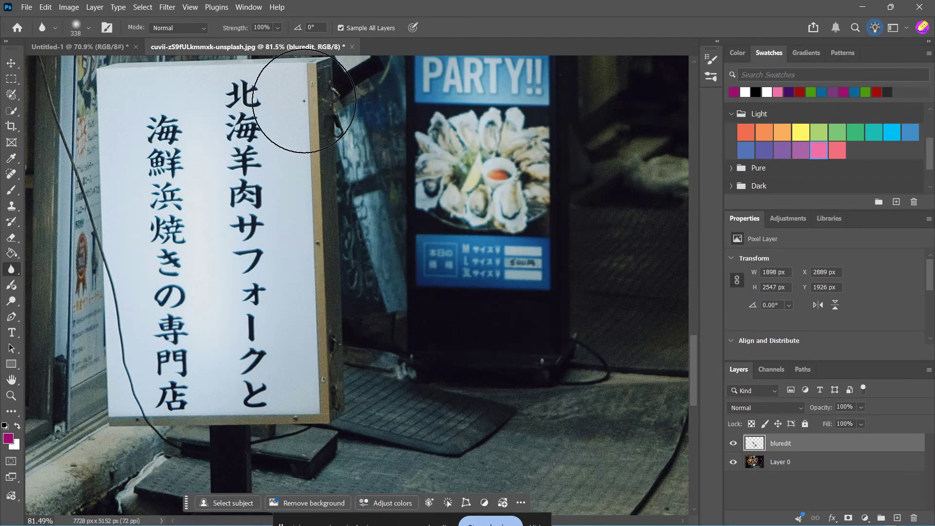
pyautogui.moveTo(201, 102)
pyautogui.mouseDown()
pyautogui.moveTo(181, 165)
pyautogui.moveTo(179, 330)
pyautogui.moveTo(163, 145)
pyautogui.moveTo(165, 412)
pyautogui.moveTo(162, 246)
pyautogui.moveTo(177, 387)
pyautogui.moveTo(213, 120)
pyautogui.moveTo(233, 340)
pyautogui.moveTo(225, 122)
pyautogui.moveTo(241, 363)
pyautogui.moveTo(252, 145)
pyautogui.moveTo(252, 430)
pyautogui.moveTo(248, 148)
pyautogui.moveTo(255, 407)
pyautogui.moveTo(227, 245)
pyautogui.moveTo(235, 416)
pyautogui.moveTo(187, 307)
pyautogui.moveTo(173, 408)
pyautogui.moveTo(160, 246)
pyautogui.moveTo(164, 388)
pyautogui.moveTo(163, 122)
pyautogui.moveTo(177, 407)
pyautogui.moveTo(225, 165)
pyautogui.moveTo(247, 226)
pyautogui.moveTo(249, 346)
pyautogui.mouseUp()
# - Blur the hanging red lantern beside the blue shop curtain at full strength
pyautogui.scroll(-5, 342, 390)
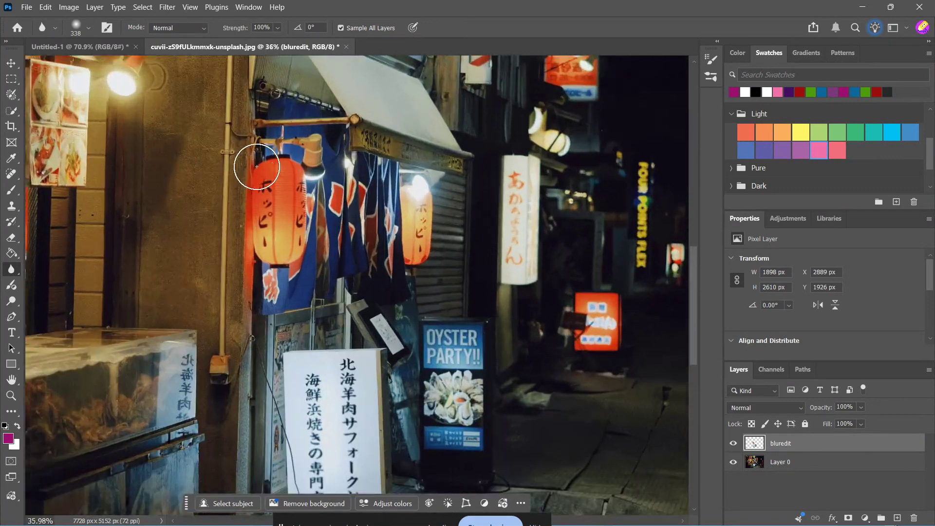
pyautogui.scroll(5, 257, 166)
pyautogui.moveTo(265, 171)
pyautogui.mouseDown()
pyautogui.moveTo(278, 345)
pyautogui.moveTo(278, 224)
pyautogui.moveTo(287, 401)
pyautogui.moveTo(372, 235)
pyautogui.moveTo(323, 455)
pyautogui.moveTo(333, 431)
pyautogui.mouseUp()
# - Try the blur brush at 600 px and at 175 px
pyautogui.scroll(-5, 517, 421)
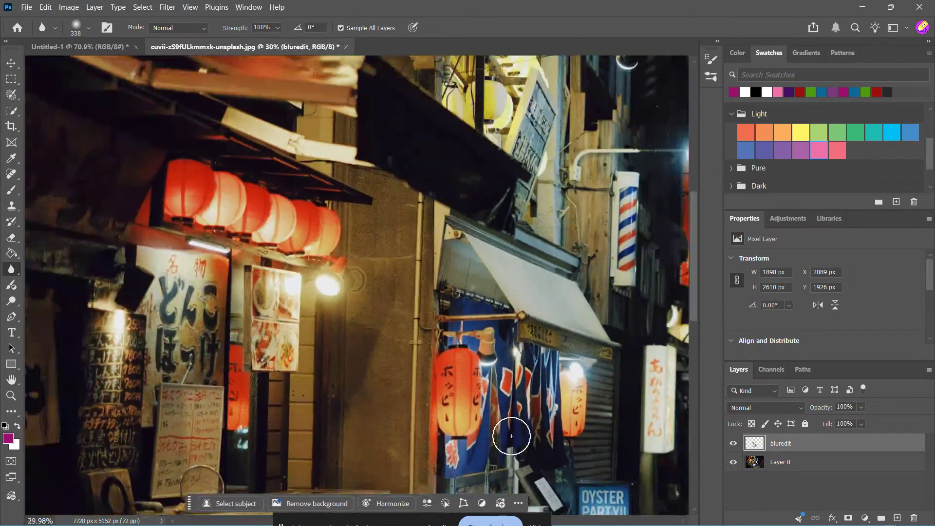
pyautogui.press(']')
pyautogui.press(']')
pyautogui.press(']')
pyautogui.press(']')
pyautogui.press(']')
pyautogui.press(']')
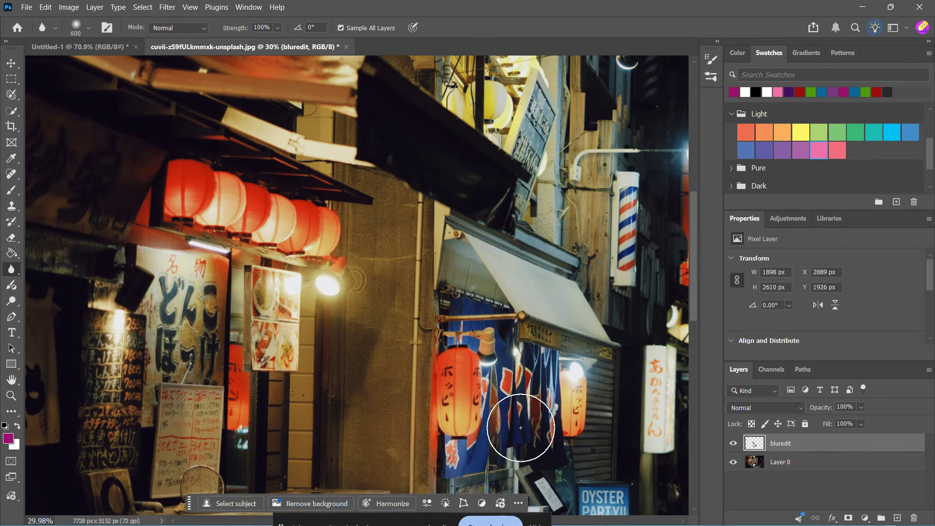
pyautogui.press('[')
pyautogui.press('[')
pyautogui.press('[')
pyautogui.press('[')
pyautogui.press('[')
pyautogui.press('[')
pyautogui.press('[')
pyautogui.press('[')
pyautogui.press('[')
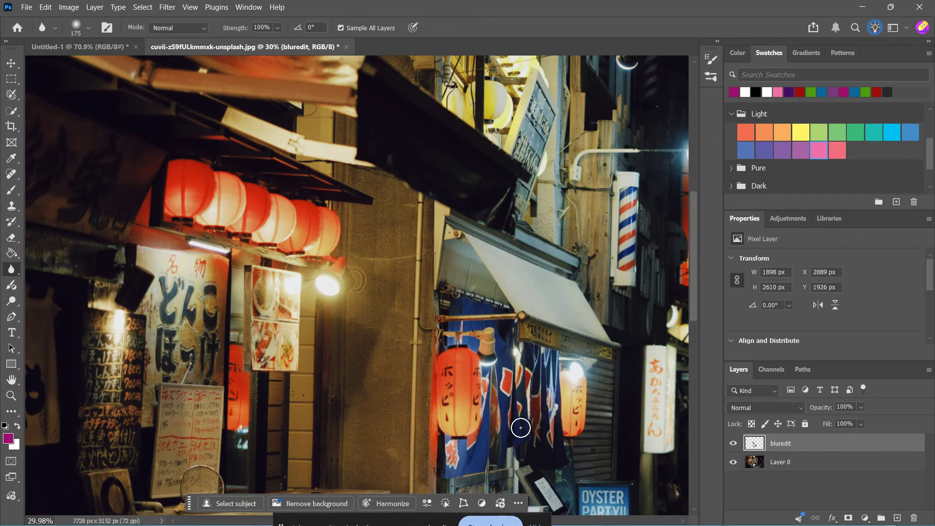
# - Enlarge the blur brush to 1200 px
pyautogui.press(']')
pyautogui.press(']')
pyautogui.press(']')
pyautogui.press(']')
pyautogui.press(']')
pyautogui.press(']')
pyautogui.press(']')
pyautogui.press(']')
pyautogui.press(']')
pyautogui.press(']')
pyautogui.press(']')
pyautogui.press(']')
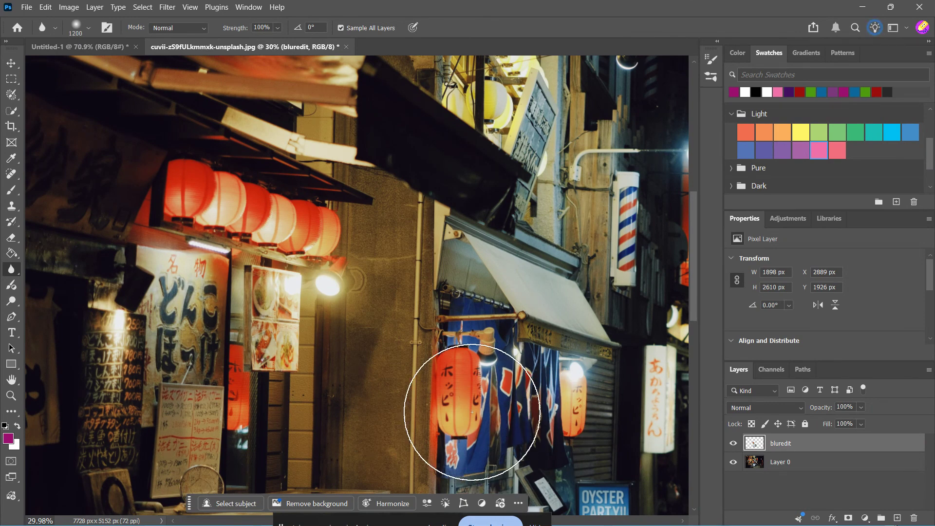
# - Blur broad areas of the storefronts, street signs and traffic cones on the bluredit layer with the 1200 px brush
pyautogui.scroll(-5, 472, 412)
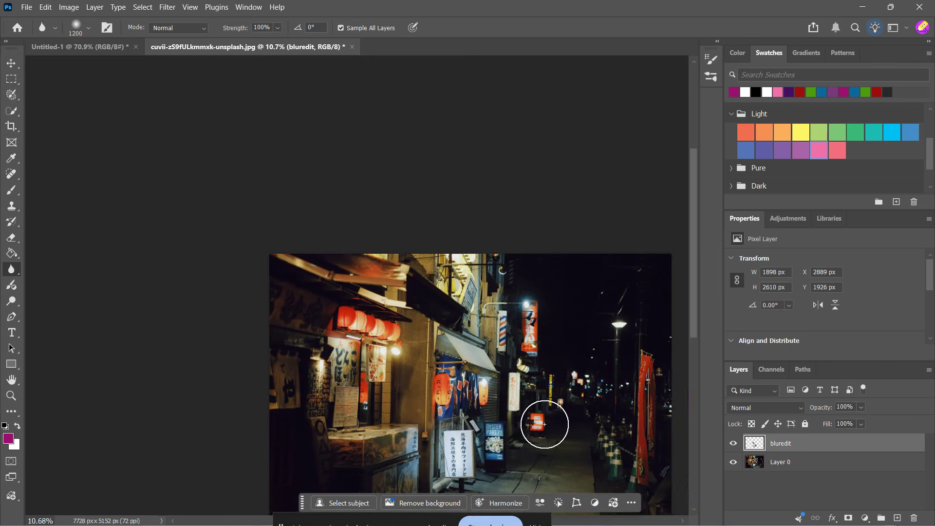
pyautogui.scroll(2, 544, 426)
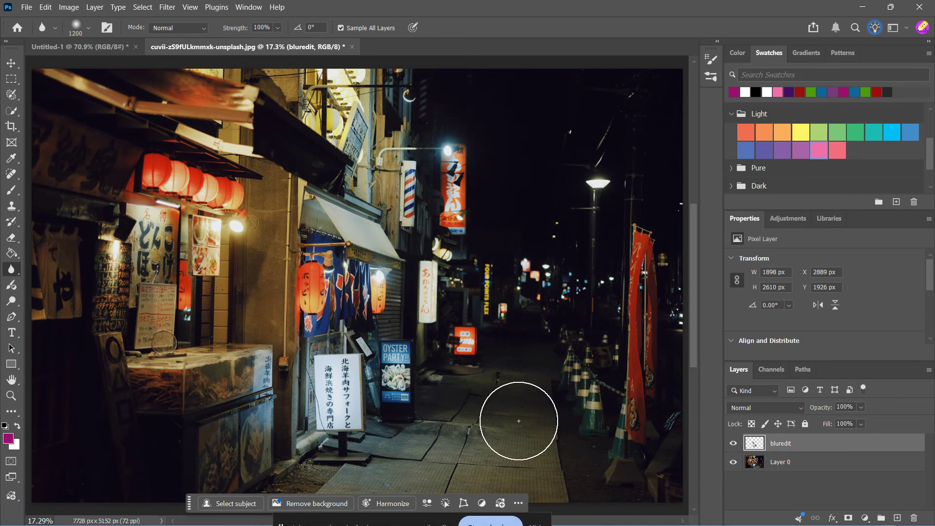
pyautogui.moveTo(268, 273)
pyautogui.mouseDown()
pyautogui.moveTo(207, 220)
pyautogui.moveTo(218, 364)
pyautogui.moveTo(223, 186)
pyautogui.moveTo(205, 407)
pyautogui.moveTo(186, 240)
pyautogui.moveTo(158, 282)
pyautogui.moveTo(167, 369)
pyautogui.moveTo(154, 190)
pyautogui.moveTo(169, 404)
pyautogui.moveTo(213, 164)
pyautogui.moveTo(229, 446)
pyautogui.moveTo(234, 288)
pyautogui.moveTo(245, 255)
pyautogui.moveTo(248, 360)
pyautogui.moveTo(252, 180)
pyautogui.moveTo(263, 401)
pyautogui.moveTo(220, 208)
pyautogui.moveTo(183, 300)
pyautogui.moveTo(190, 362)
pyautogui.moveTo(142, 164)
pyautogui.moveTo(150, 399)
pyautogui.moveTo(146, 243)
pyautogui.moveTo(109, 245)
pyautogui.moveTo(134, 434)
pyautogui.moveTo(354, 349)
pyautogui.mouseUp()
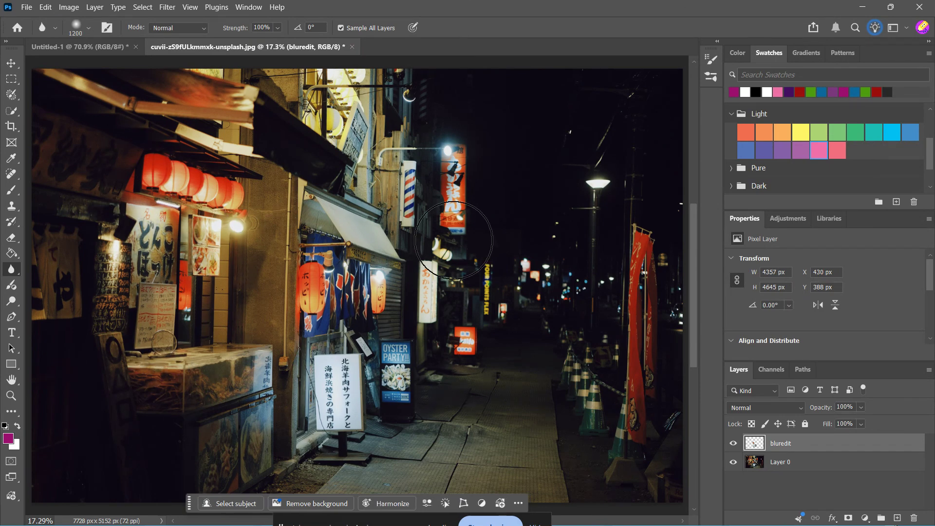
pyautogui.moveTo(453, 240)
pyautogui.mouseDown()
pyautogui.moveTo(454, 166)
pyautogui.moveTo(414, 176)
pyautogui.moveTo(361, 240)
pyautogui.moveTo(323, 194)
pyautogui.moveTo(317, 312)
pyautogui.moveTo(349, 434)
pyautogui.moveTo(400, 467)
pyautogui.moveTo(500, 472)
pyautogui.moveTo(646, 453)
pyautogui.moveTo(643, 227)
pyautogui.moveTo(638, 248)
pyautogui.moveTo(593, 237)
pyautogui.moveTo(569, 212)
pyautogui.moveTo(579, 445)
pyautogui.moveTo(536, 460)
pyautogui.moveTo(421, 438)
pyautogui.moveTo(385, 370)
pyautogui.moveTo(419, 385)
pyautogui.moveTo(414, 370)
pyautogui.moveTo(458, 343)
pyautogui.moveTo(413, 348)
pyautogui.mouseUp()
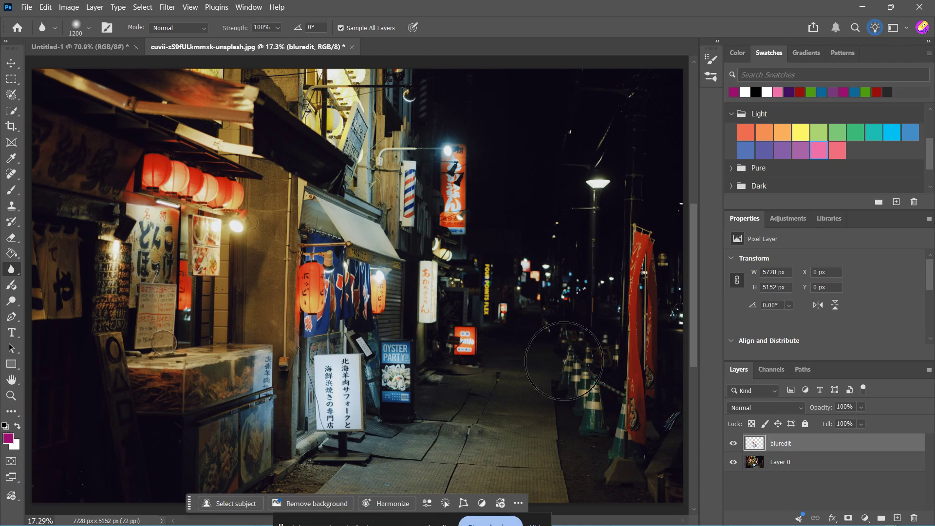
pyautogui.moveTo(564, 362); pyautogui.dragTo(385, 280)
# - Examine the blurred lanterns, curtain and signs up close and compare them with the whole photo
pyautogui.scroll(10, 428, 274)
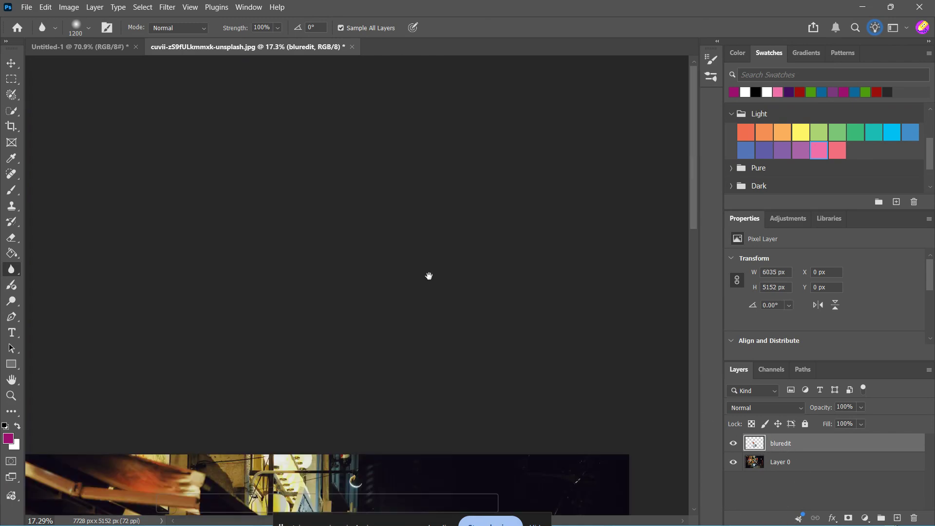
pyautogui.hscroll(-10, 456, 287)
pyautogui.keyDown('ctrl'); pyautogui.click(508, 320); pyautogui.keyUp('ctrl')
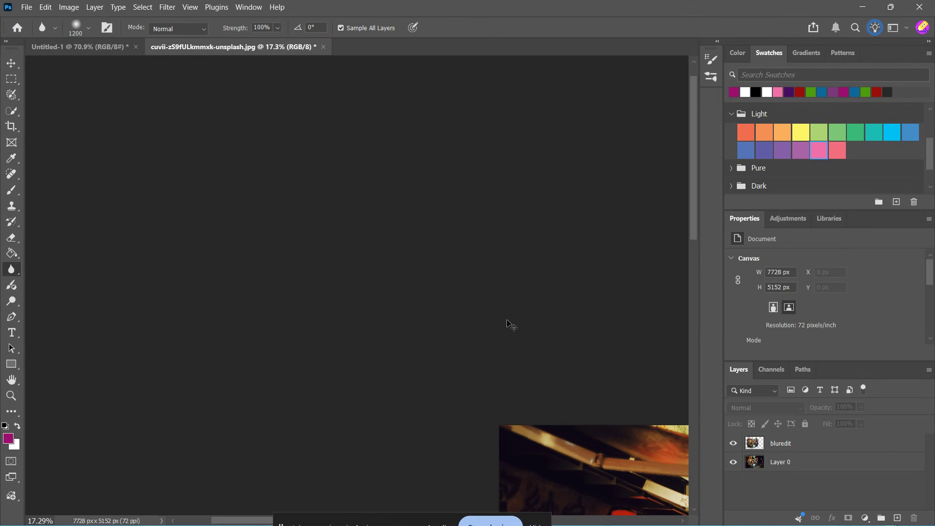
pyautogui.hotkey('ctrl', '0')
pyautogui.scroll(1, 429, 321)
pyautogui.scroll(5, 429, 321)
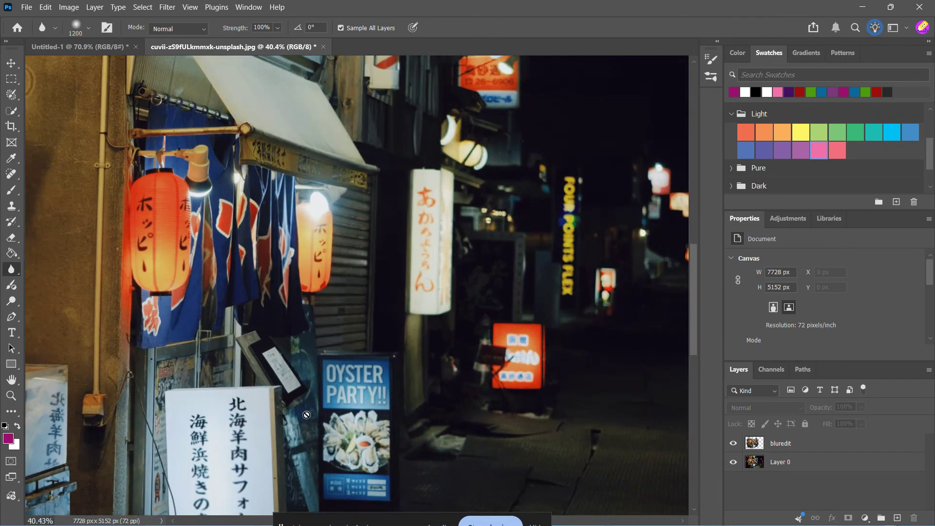
pyautogui.scroll(-5, 345, 396)
pyautogui.scroll(-2, 346, 396)
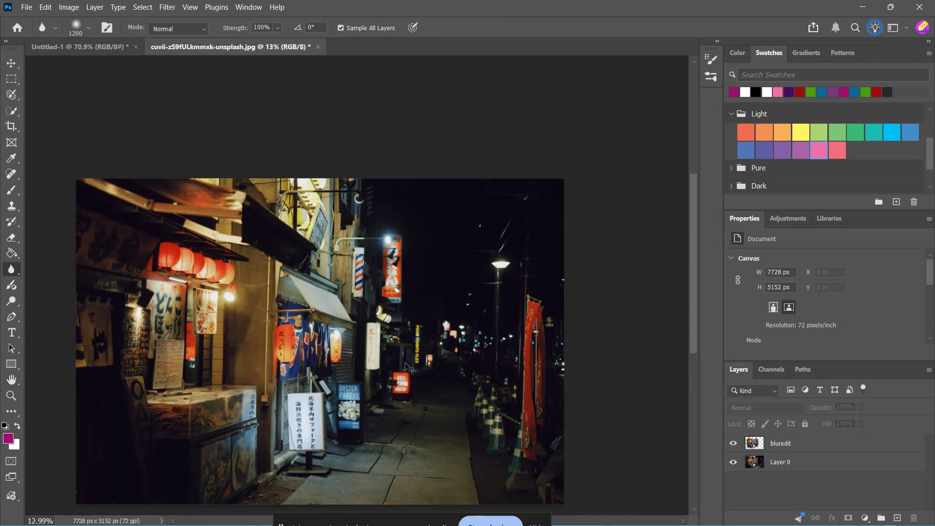
pyautogui.scroll(2, 407, 368)
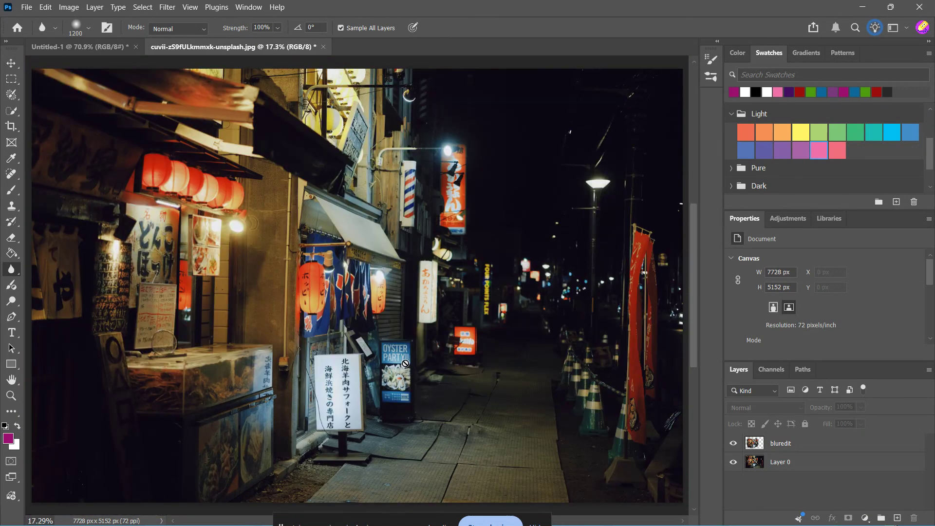
# - Reselect the bluredit layer so the Blur Tool can be used on it
pyautogui.click(254, 232)
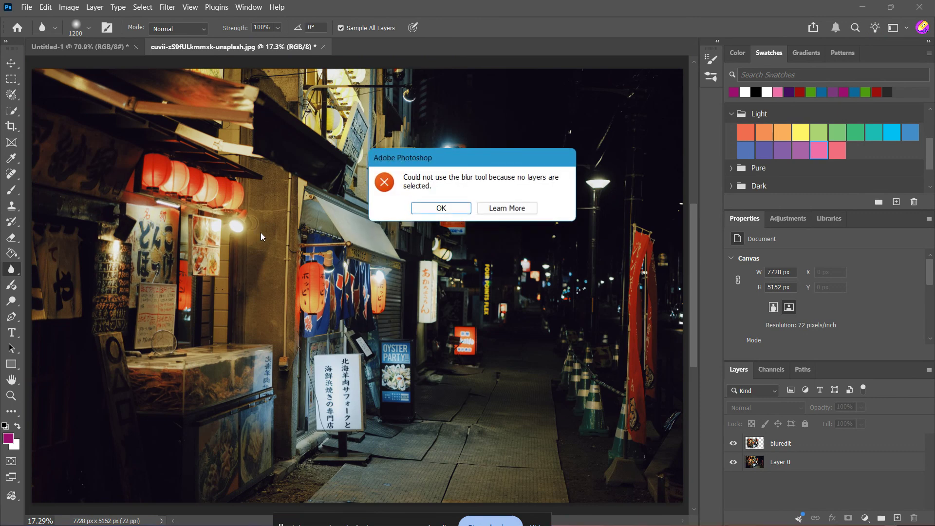
pyautogui.click(441, 208)
pyautogui.click(806, 444)
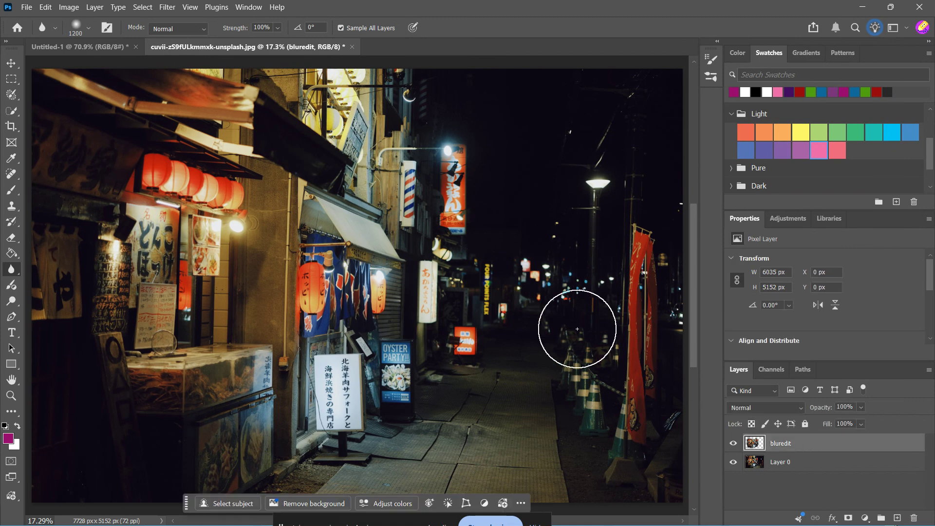